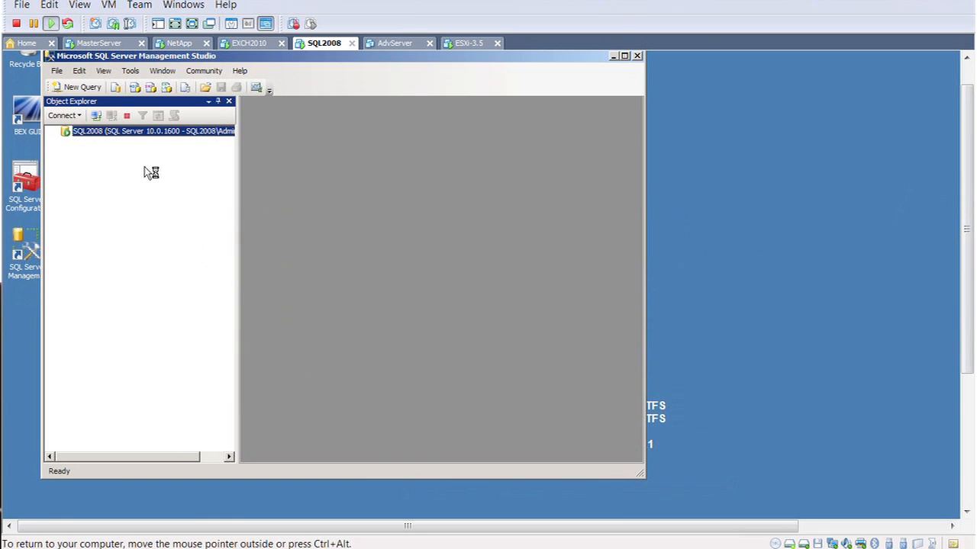
Expand the Databases folder of the SQL2008 server in Object Explorer.
click(65, 142)
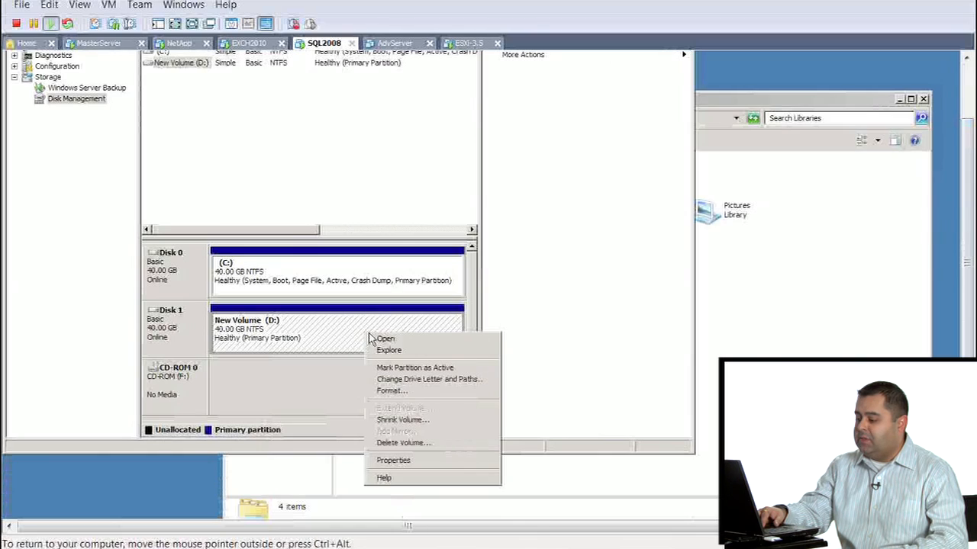
Delete the New Volume (D:) partition on Disk 1 and force its deletion.
click(429, 443)
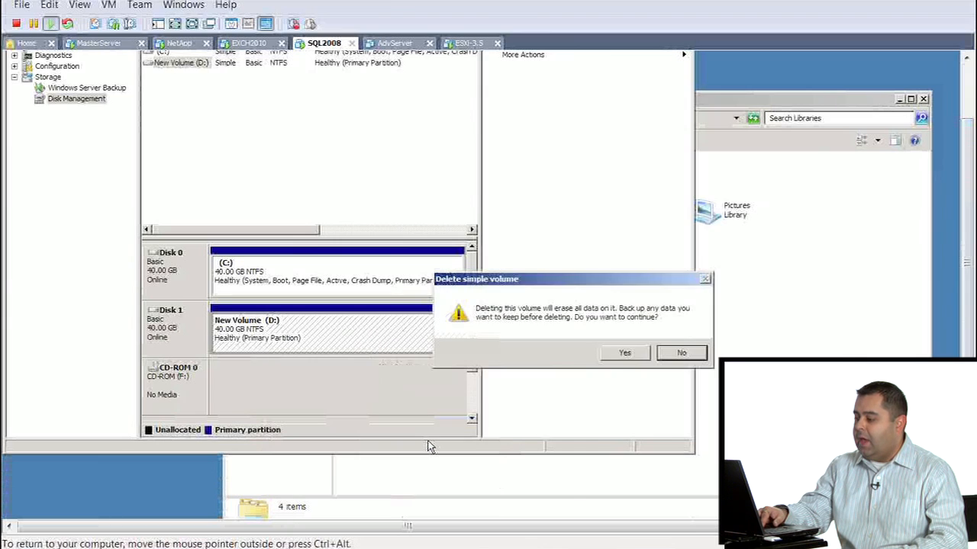
click(624, 356)
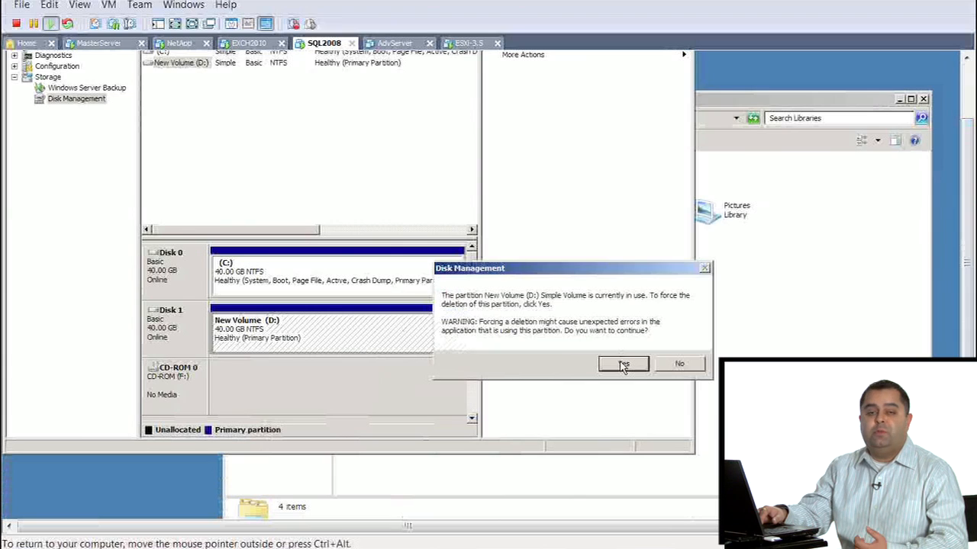
click(623, 366)
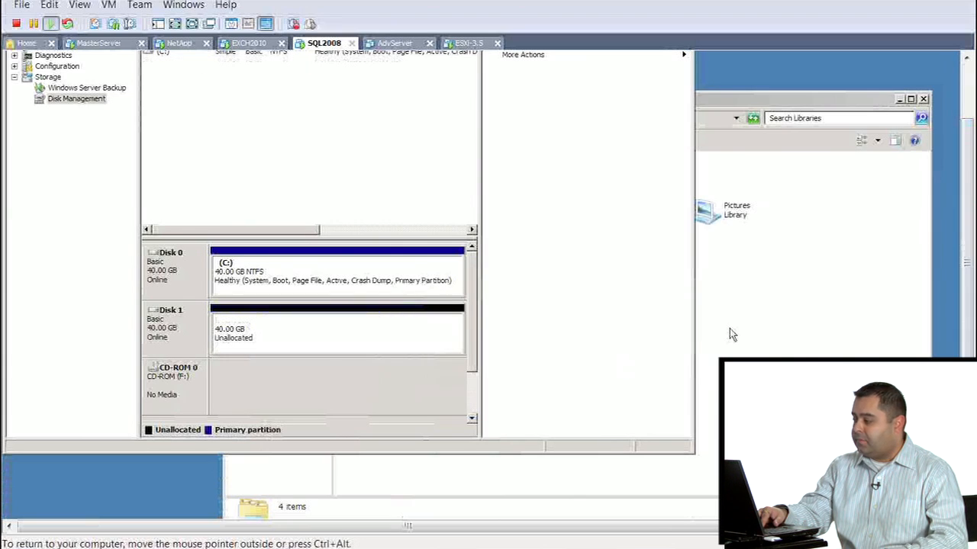
Close the Server Manager, Libraries and SQL Server Management Studio windows.
click(970, 110)
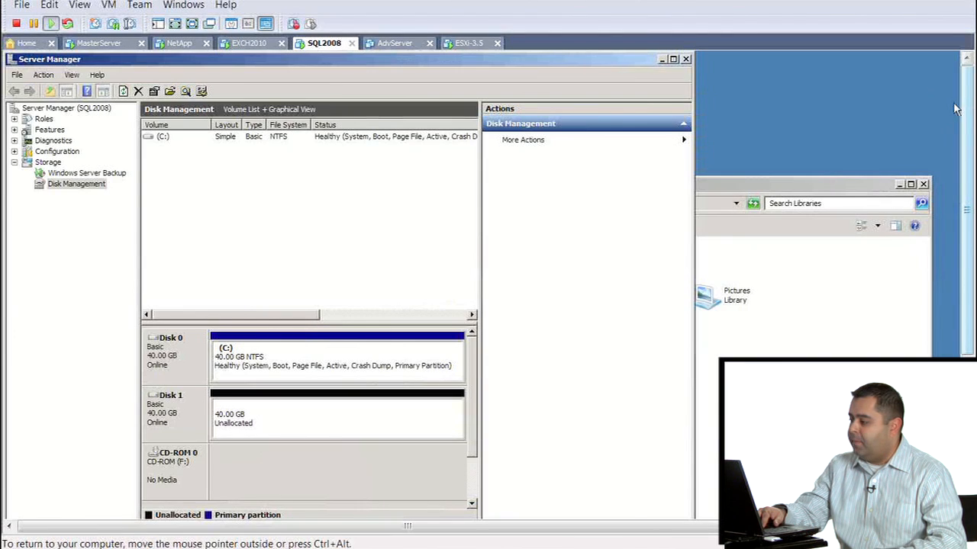
click(685, 60)
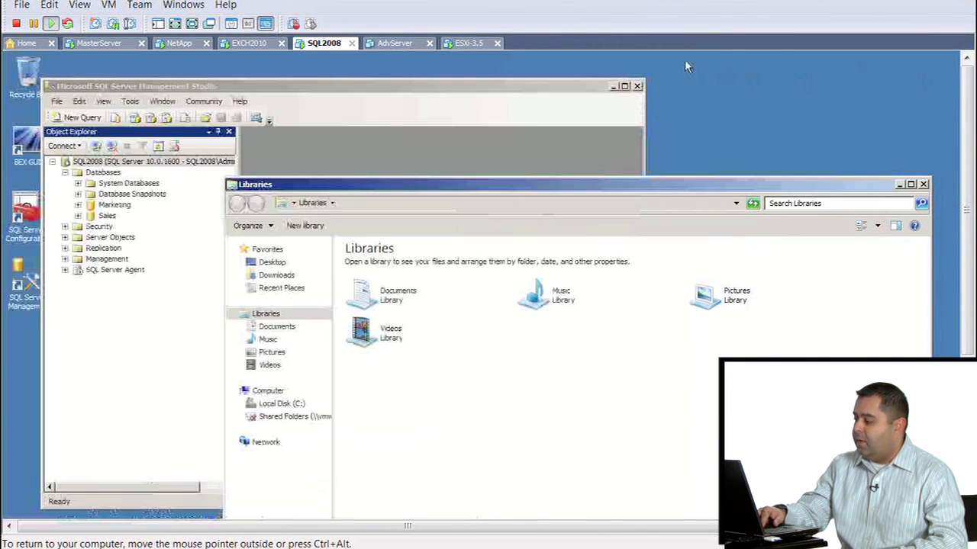
click(923, 184)
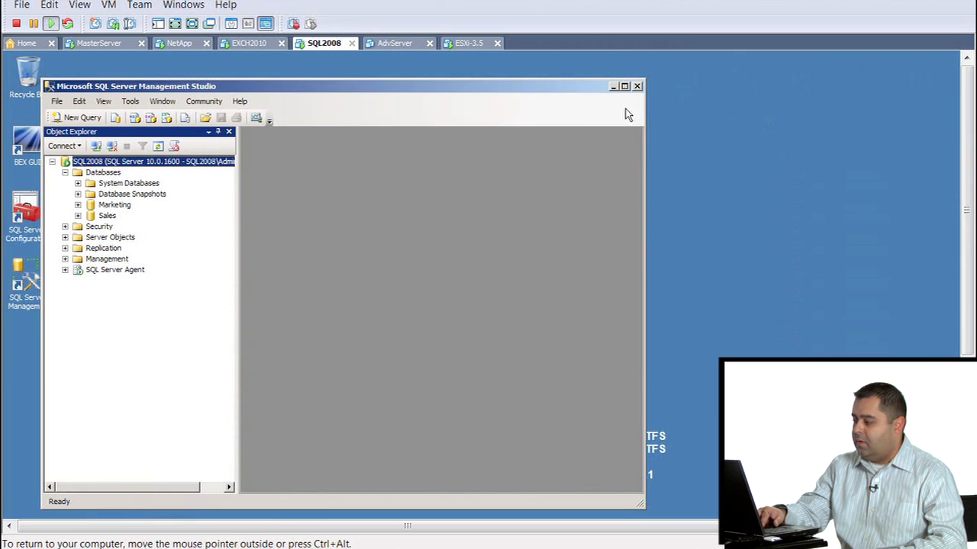
click(636, 86)
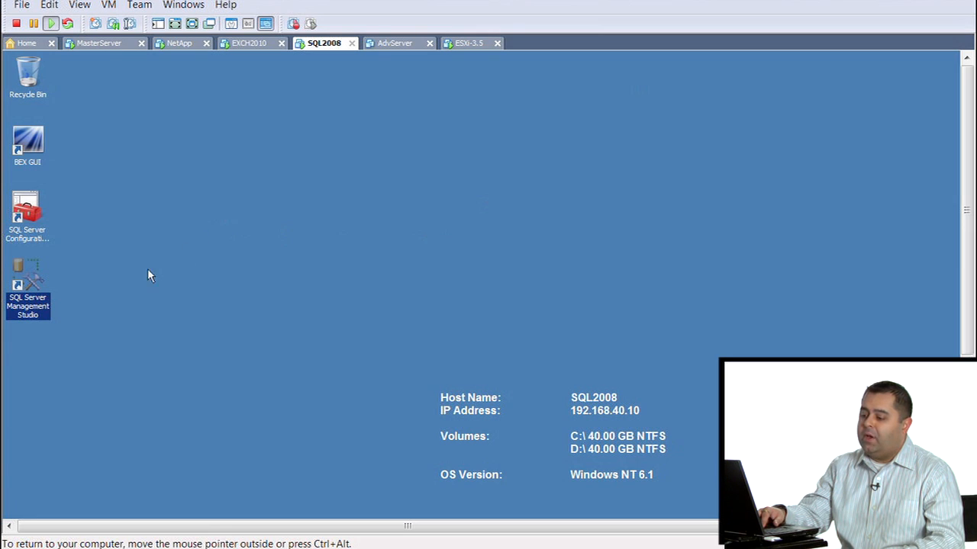
Reopen SQL Server Management Studio, try to connect to SQL2008 with Windows Authentication, and close the program.
double_click(31, 290)
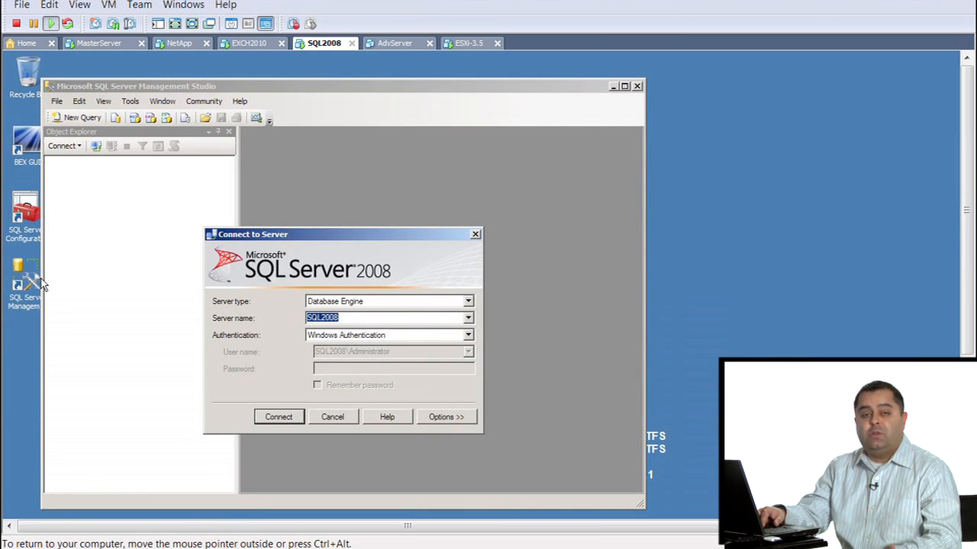
click(293, 420)
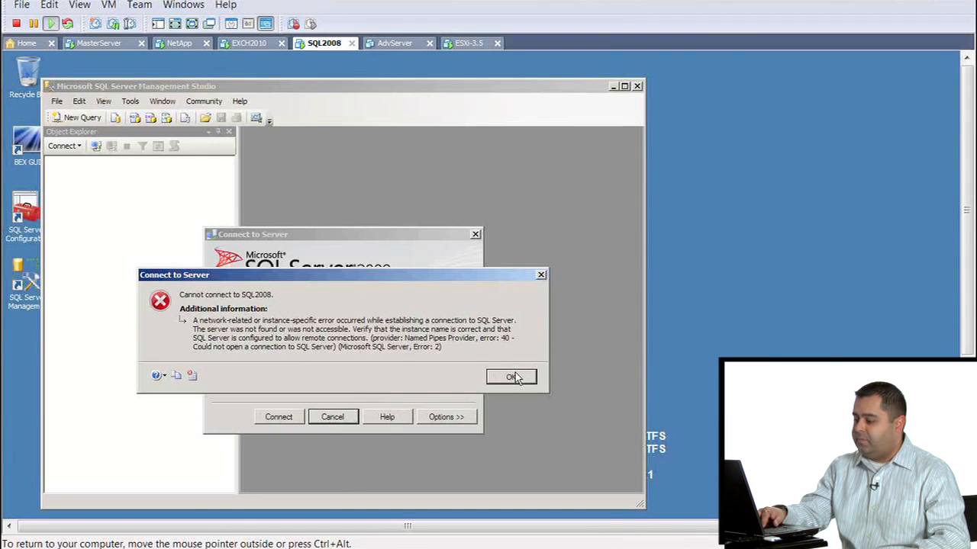
click(512, 376)
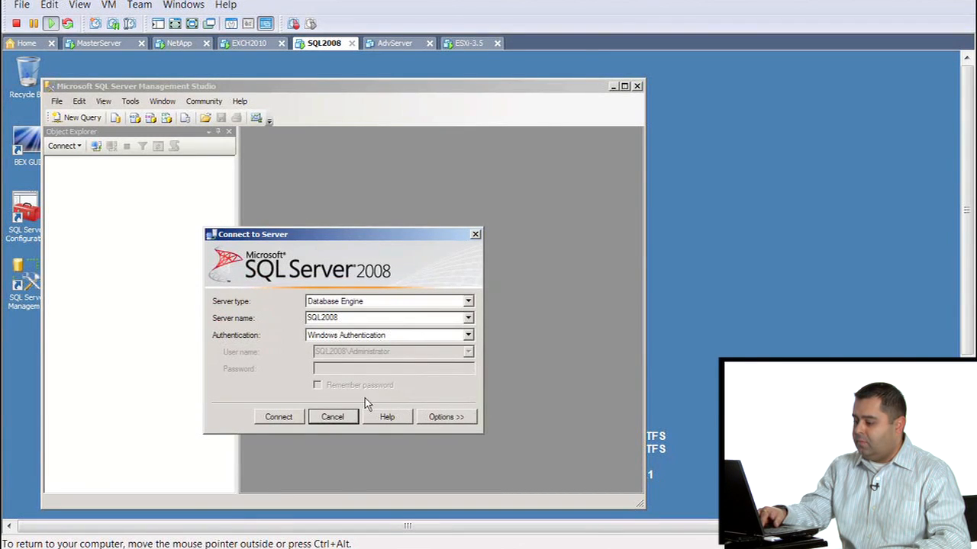
click(332, 417)
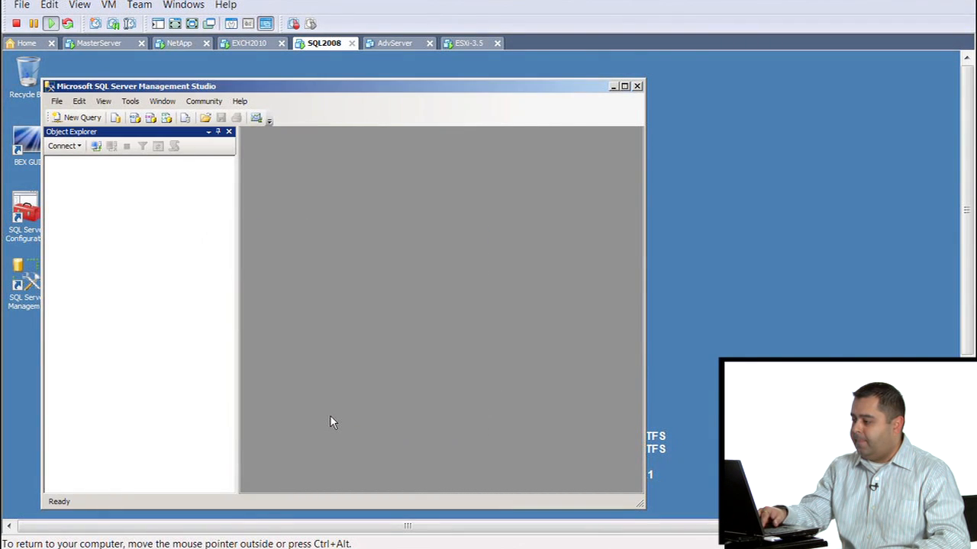
click(637, 86)
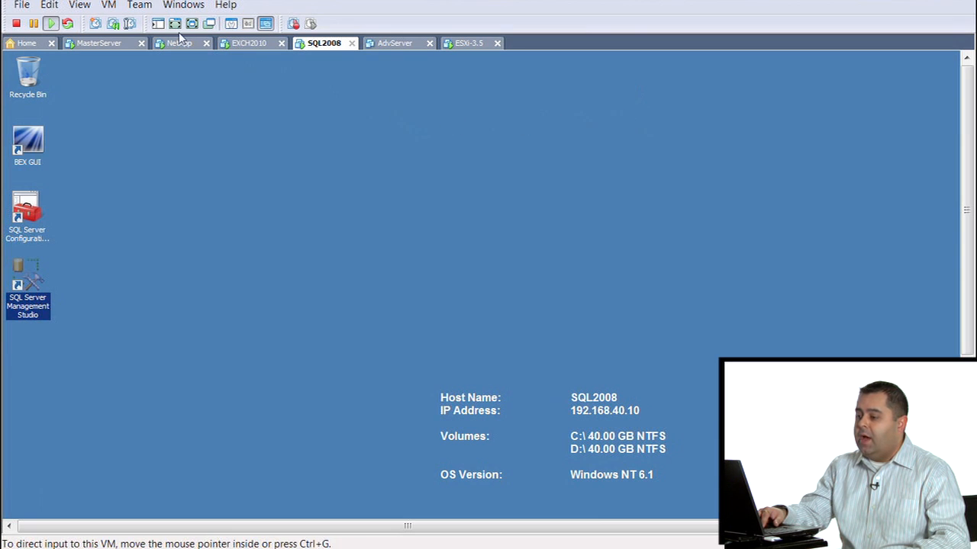
On the MasterServer machine, select the 01/04/2011 09:30 PM backup of SQL2008's D: drive as the SnapVault restore source.
click(98, 43)
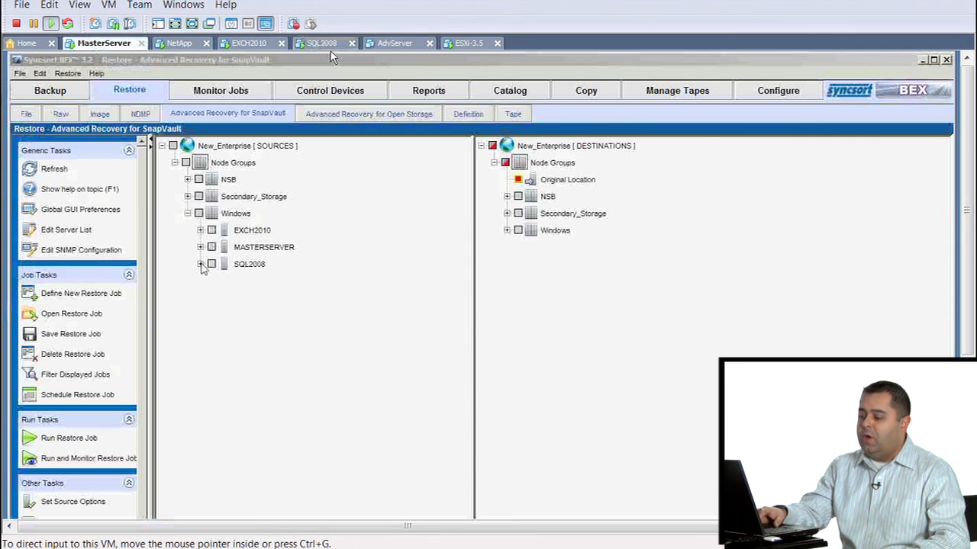
click(201, 265)
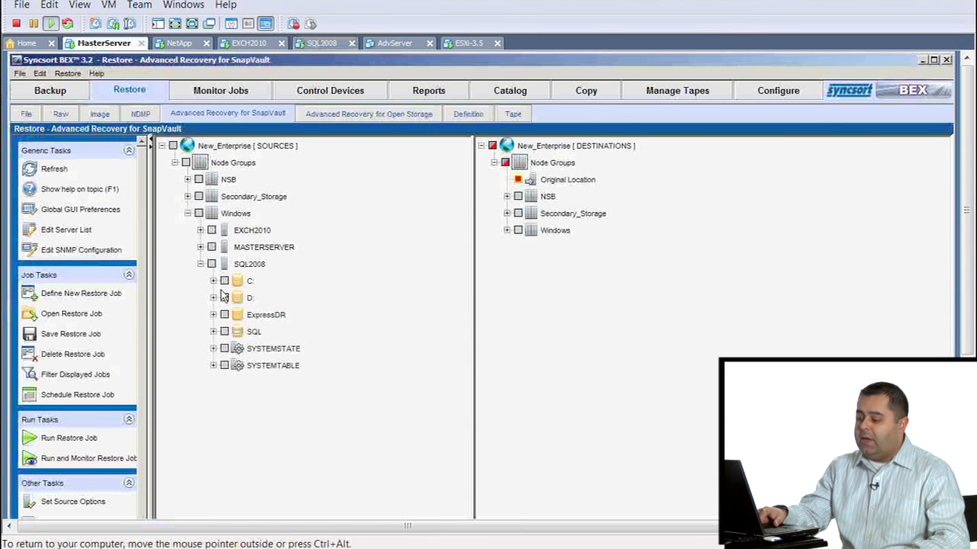
click(213, 298)
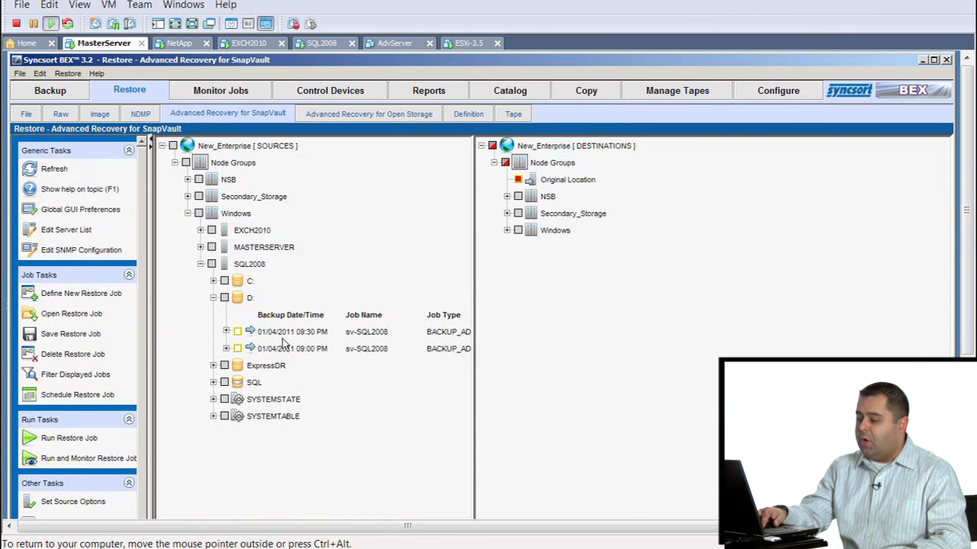
click(226, 333)
click(226, 333)
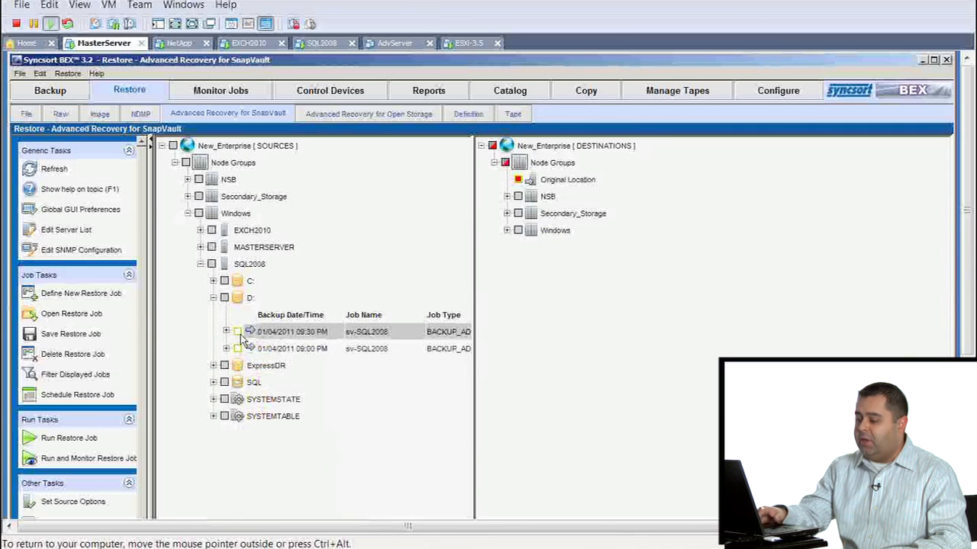
click(237, 331)
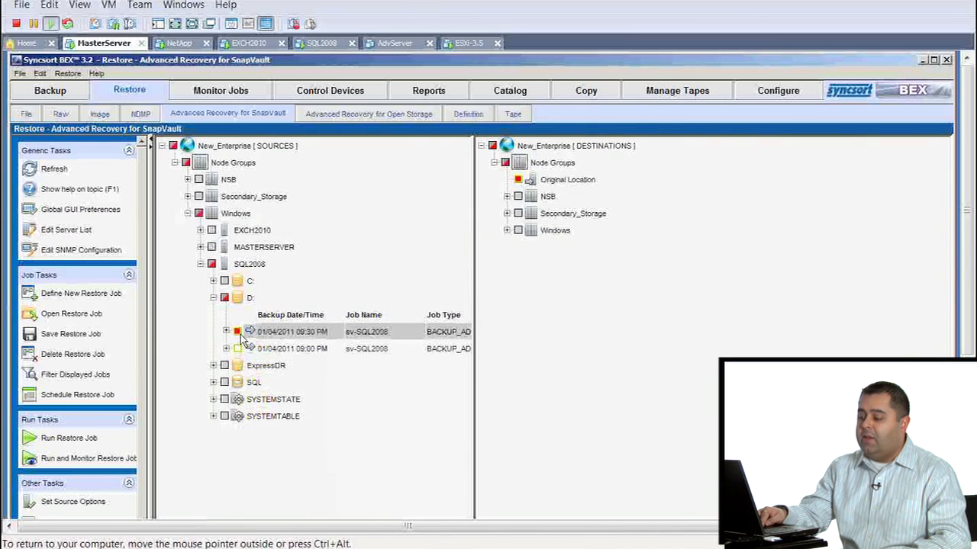
Map the selected D: backup instance to node SQL2008 with mount point D:.
right_click(279, 337)
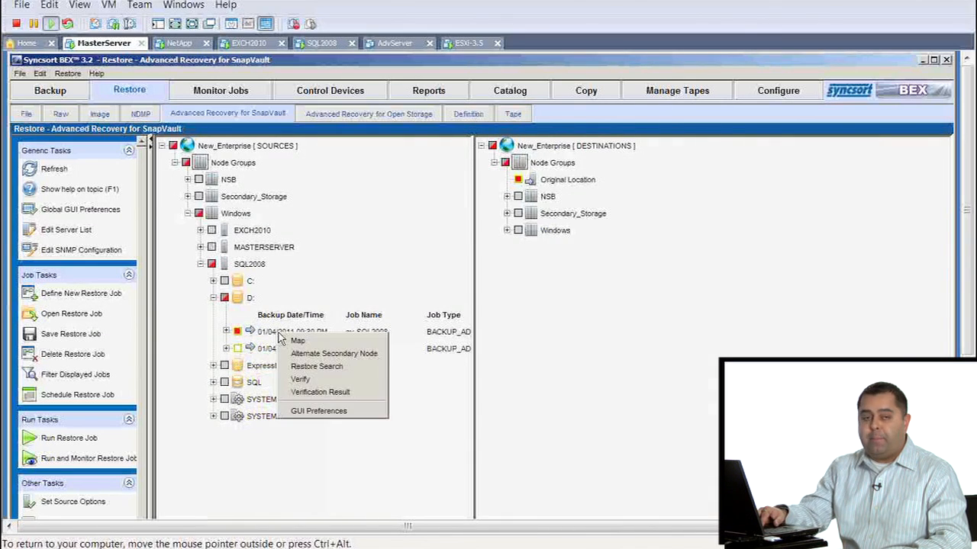
click(330, 343)
drag(567, 328, 557, 246)
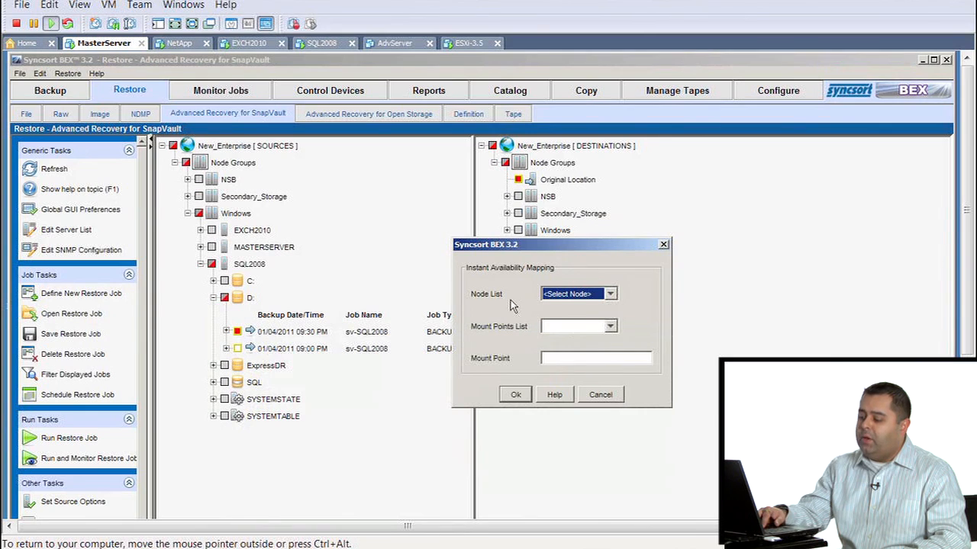
click(603, 298)
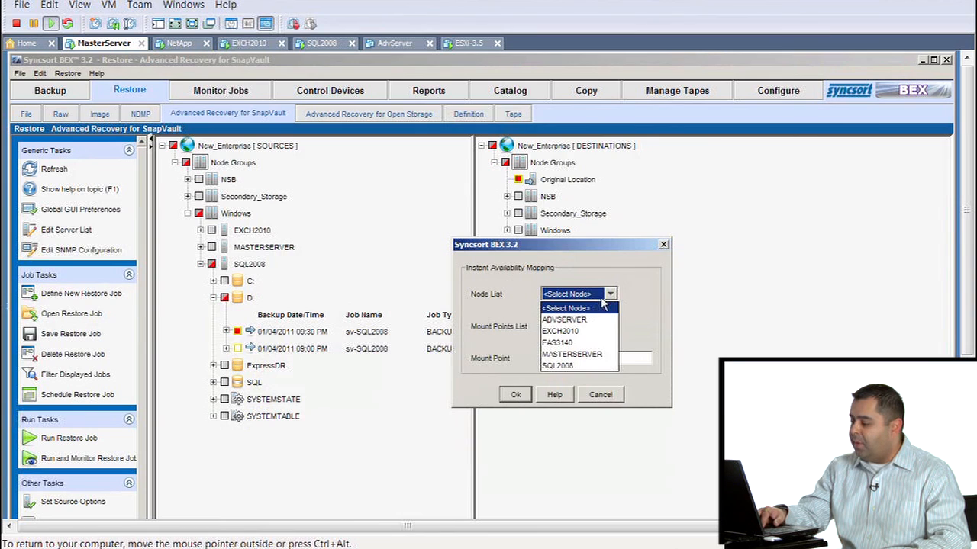
click(566, 367)
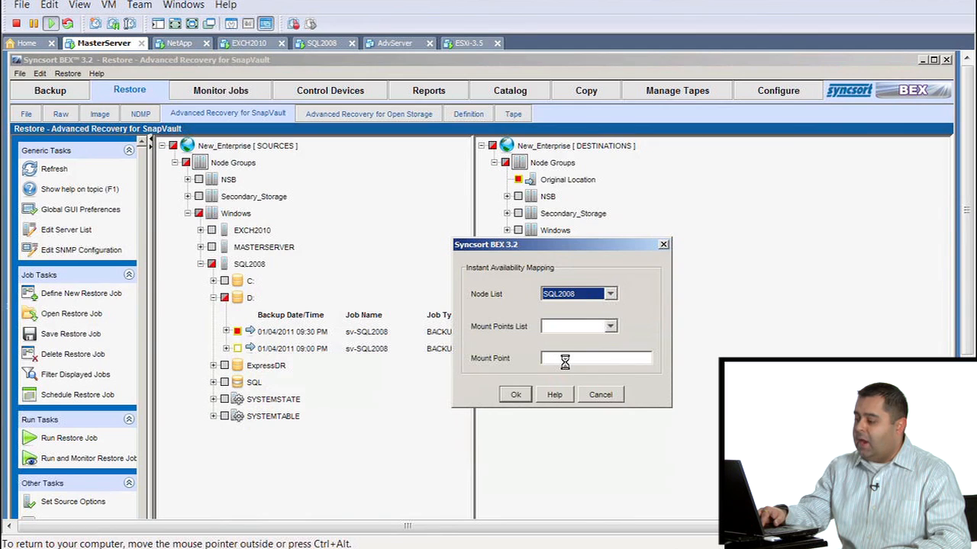
click(610, 326)
click(610, 326)
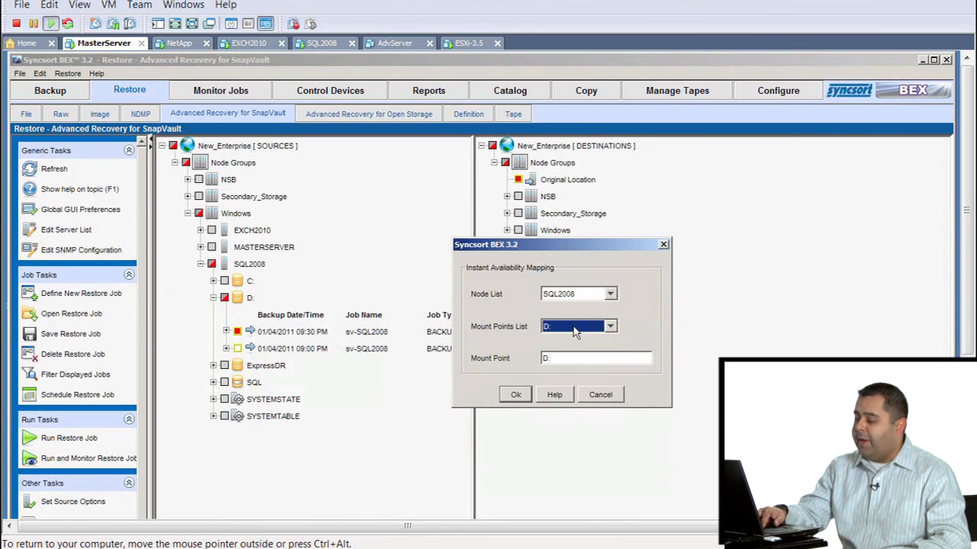
click(525, 394)
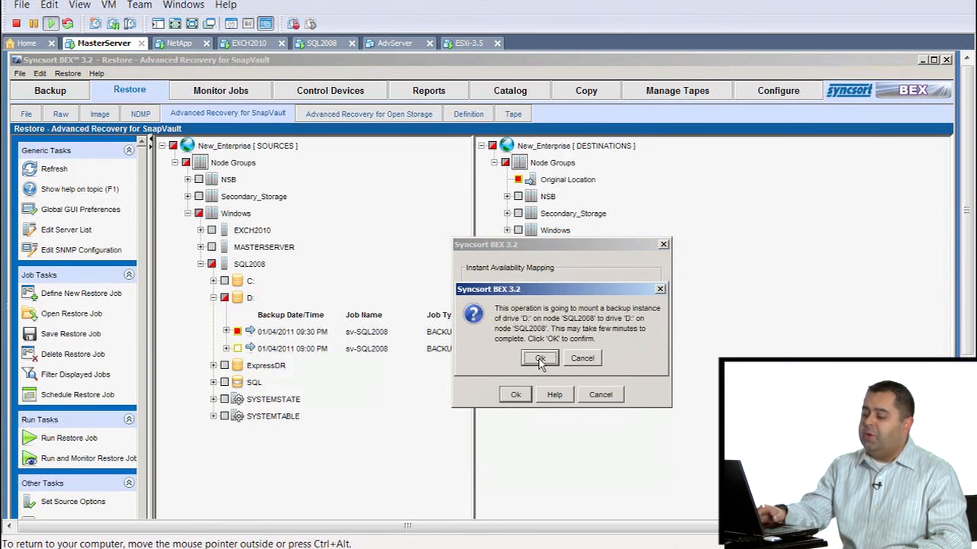
click(540, 359)
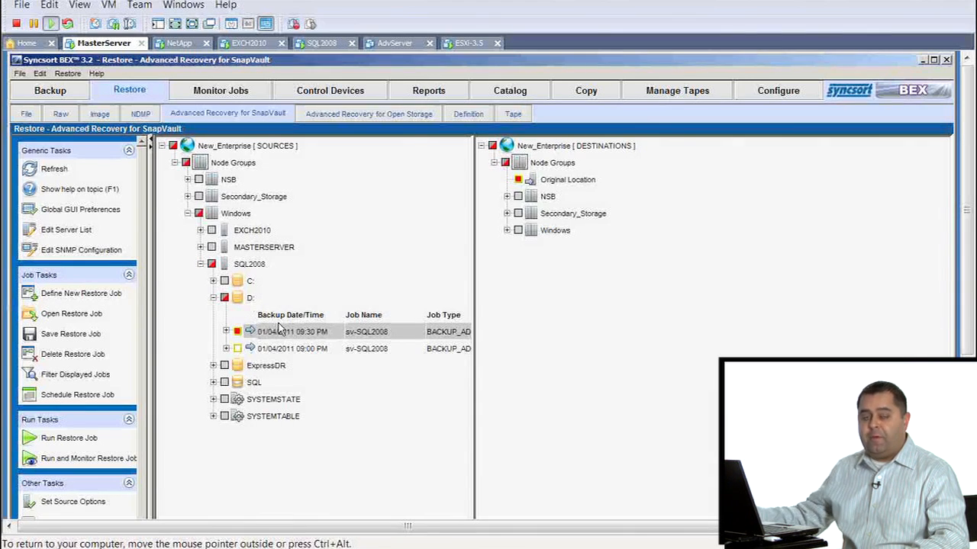
double_click(278, 329)
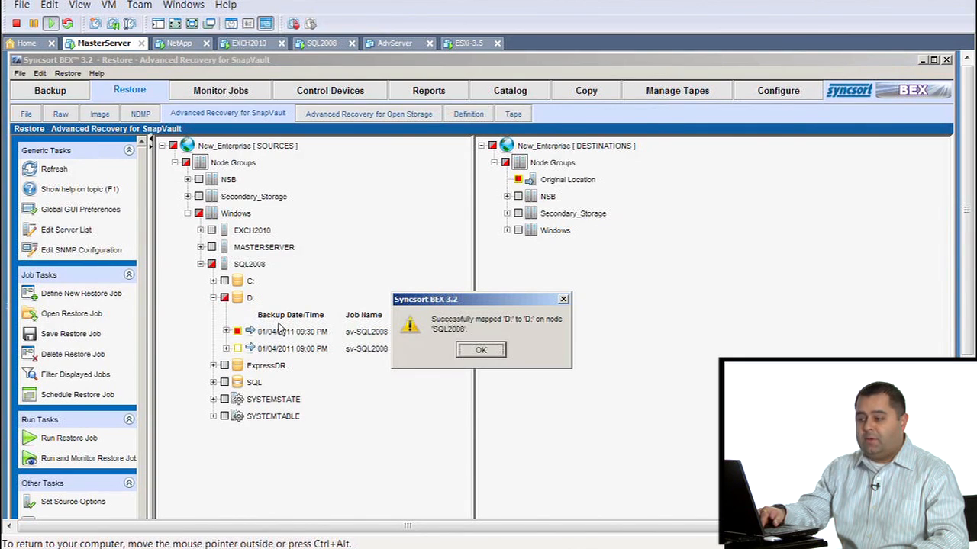
click(480, 352)
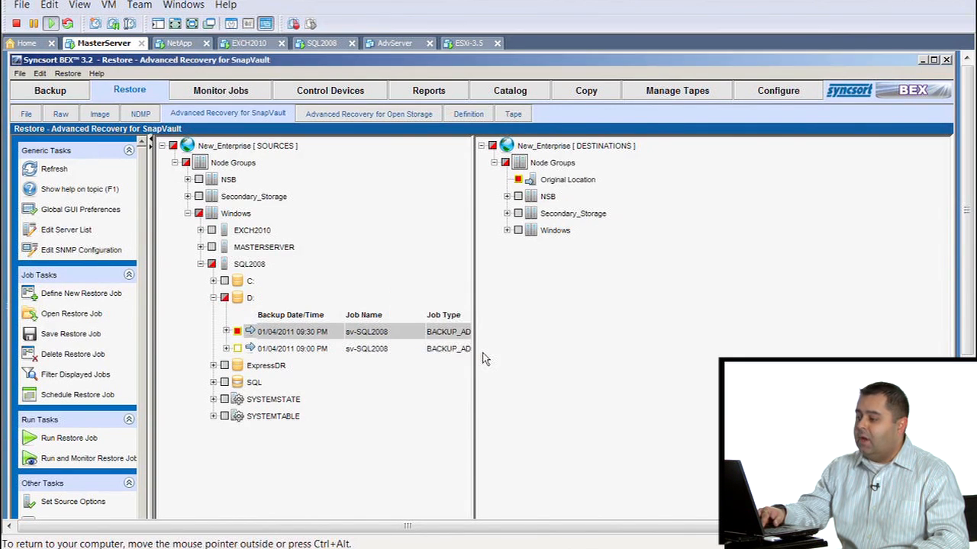
Switch to the SQL2008 machine and widen the Server Manager window to examine its disks and volumes.
click(324, 43)
drag(694, 231, 734, 225)
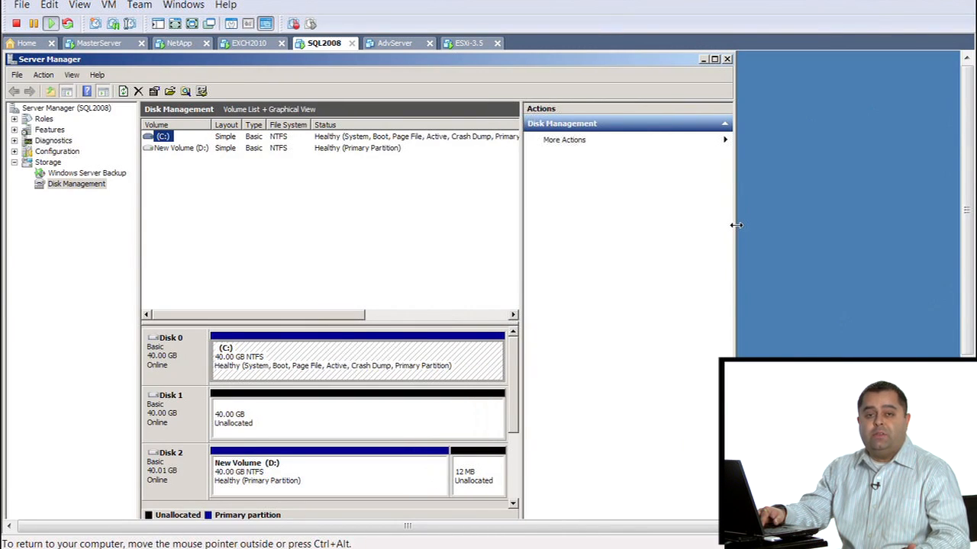